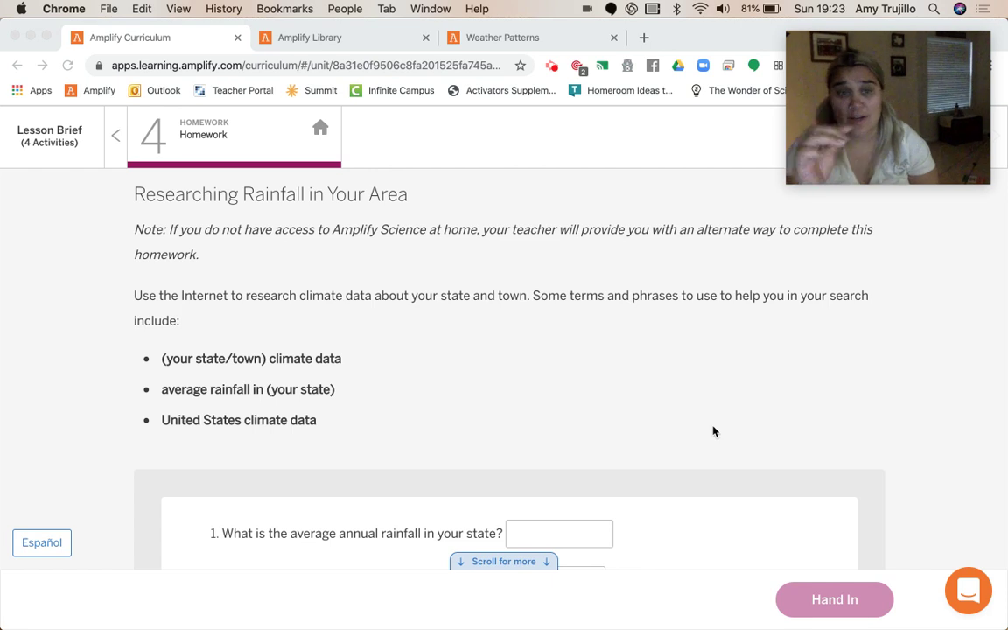
Step: Scroll down the homework page until rainfall questions 1–4 are visible
{"action": "scroll", "coordinate": [714, 431], "scroll_direction": "down", "scroll_amount": 2}
{"action": "scroll", "coordinate": [713, 431], "scroll_direction": "down", "scroll_amount": 1}
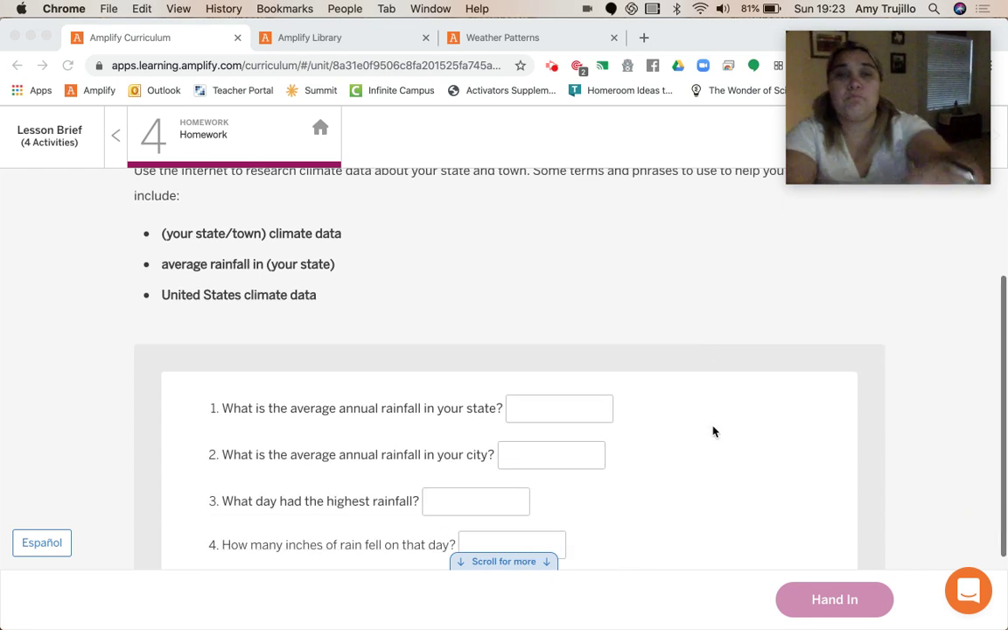
{"action": "scroll", "coordinate": [714, 432], "scroll_direction": "up", "scroll_amount": 2}
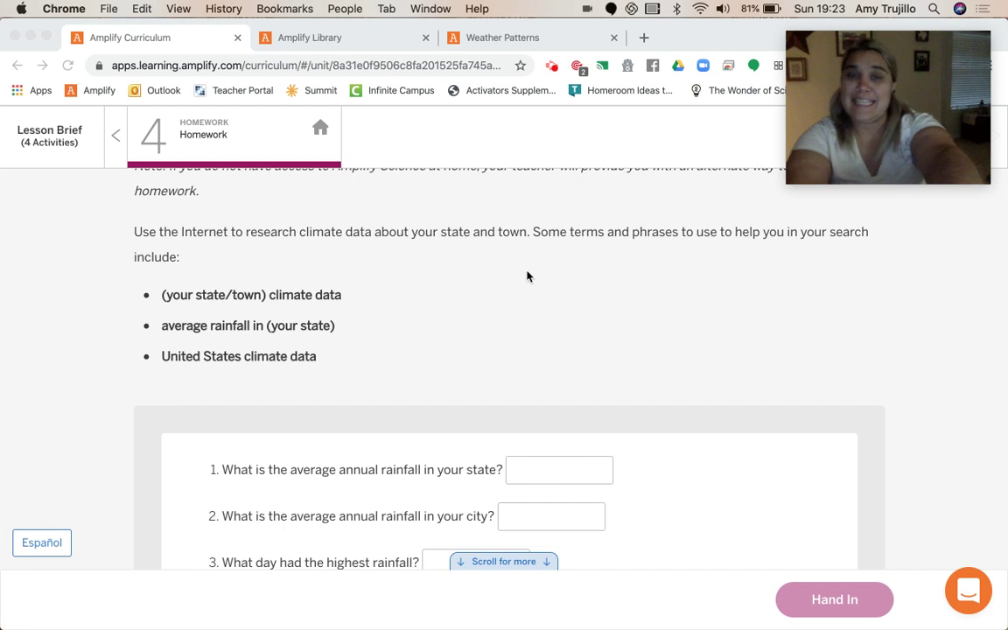
{"action": "scroll", "coordinate": [552, 273], "scroll_direction": "down", "scroll_amount": 1}
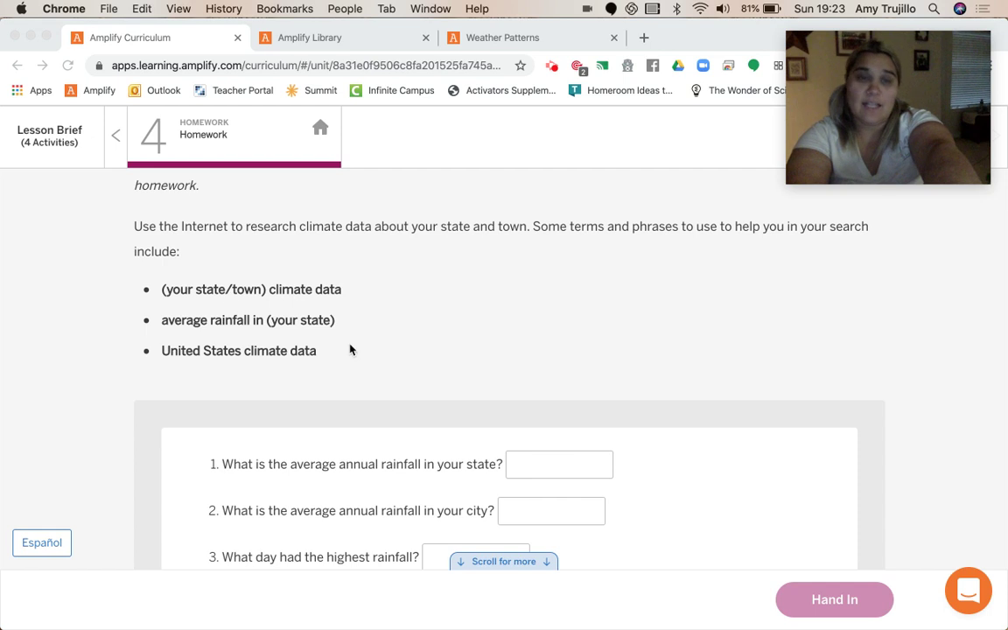
{"action": "scroll", "coordinate": [349, 350], "scroll_direction": "down", "scroll_amount": 1}
{"action": "scroll", "coordinate": [282, 335], "scroll_direction": "down", "scroll_amount": 2}
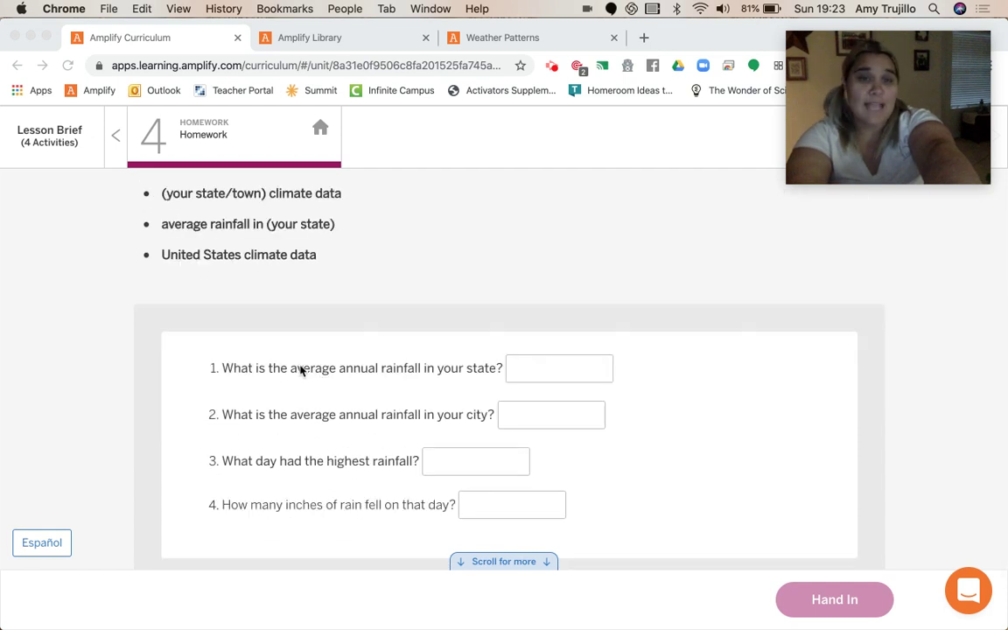
Step: Search Google in a new tab for 'average amount of rainfall in colorado'
{"action": "left_click", "coordinate": [644, 39]}
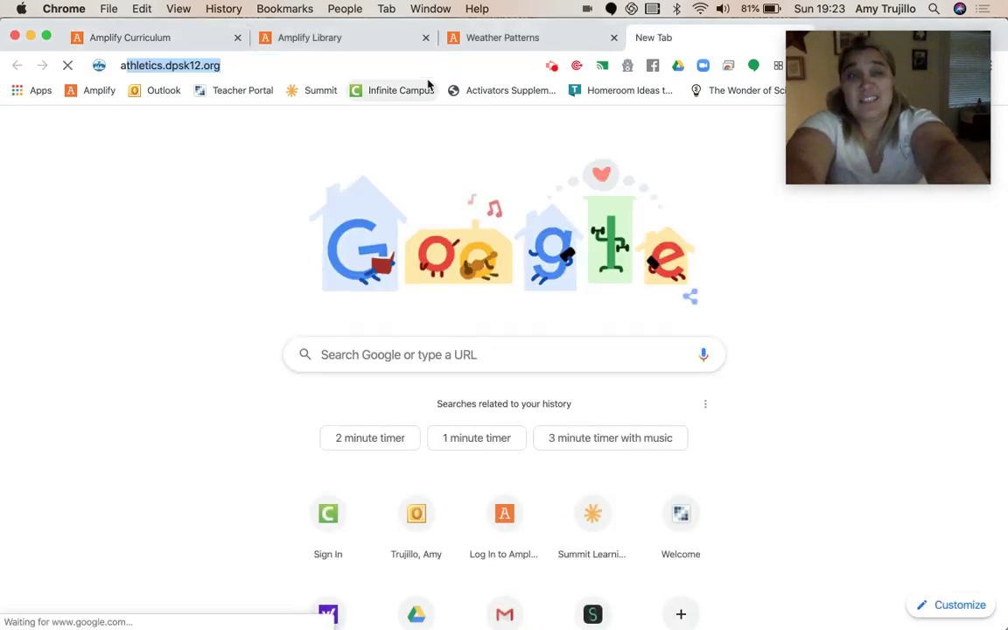
{"action": "type", "text": "average amount of"}
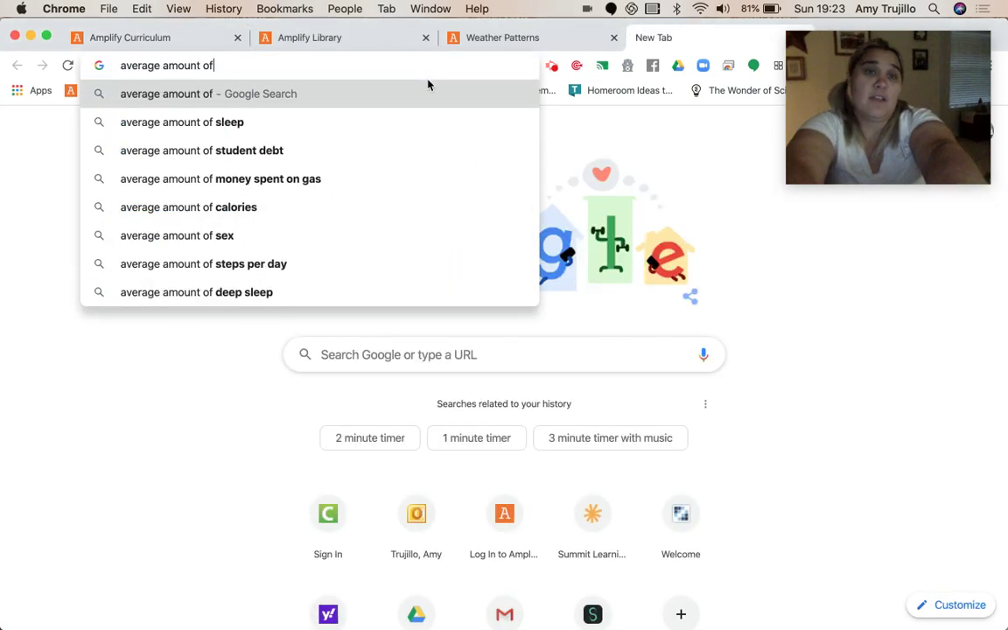
{"action": "type", "text": " rainfall in"}
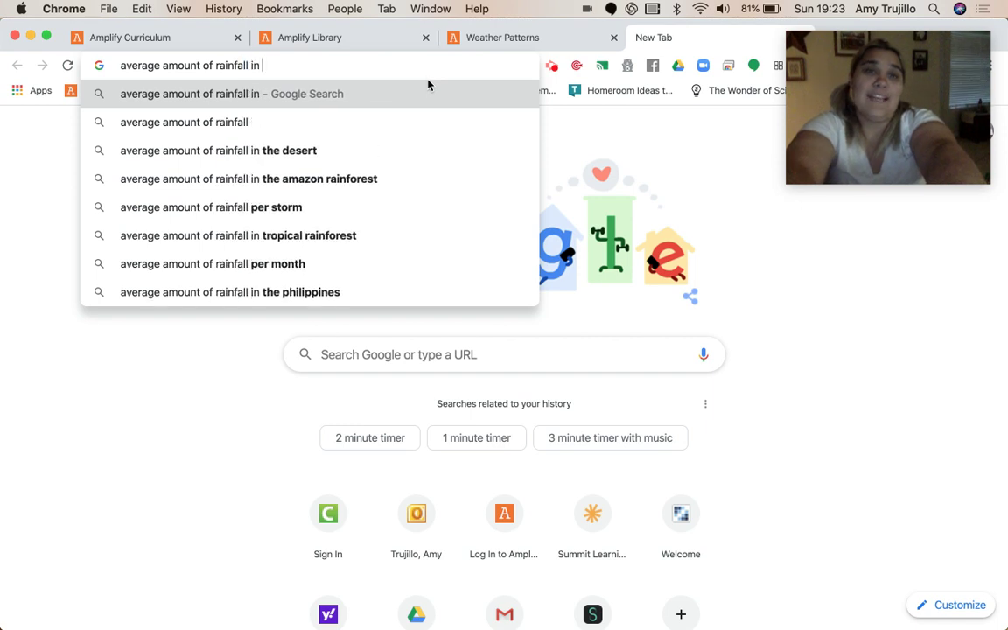
{"action": "type", "text": " colorado"}
{"action": "key", "text": "Return"}
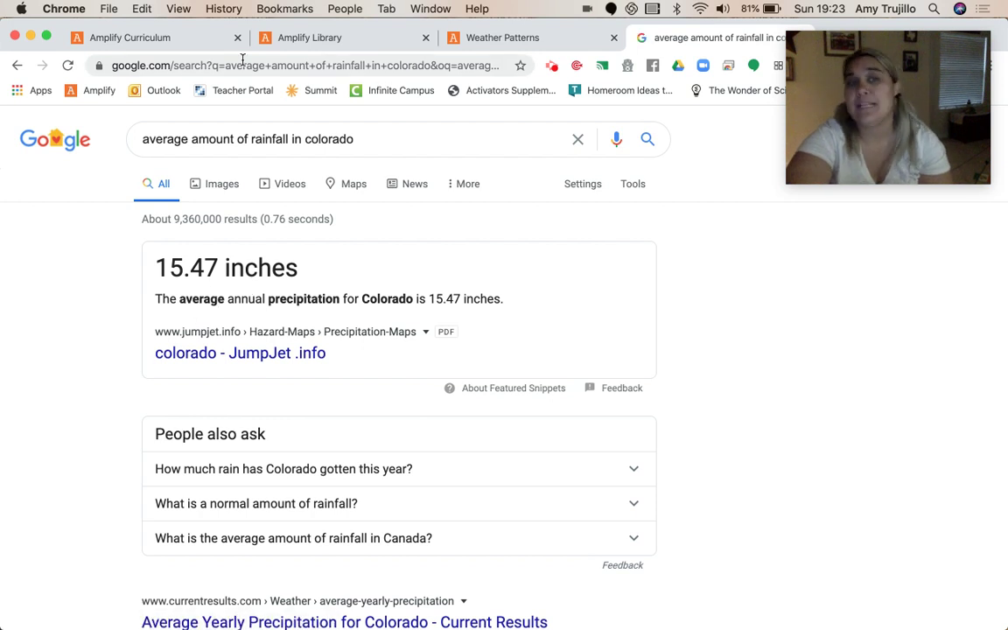
Step: Enter 15.47 as Colorado's average annual rainfall in question 1
{"action": "left_click", "coordinate": [162, 35]}
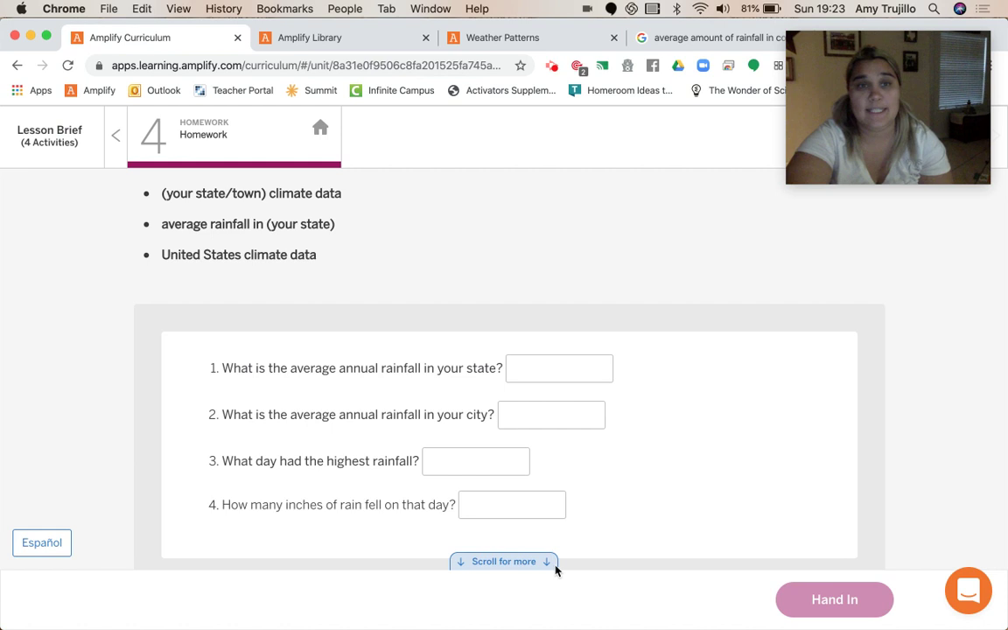
{"action": "left_click", "coordinate": [557, 374]}
{"action": "type", "text": "1"}
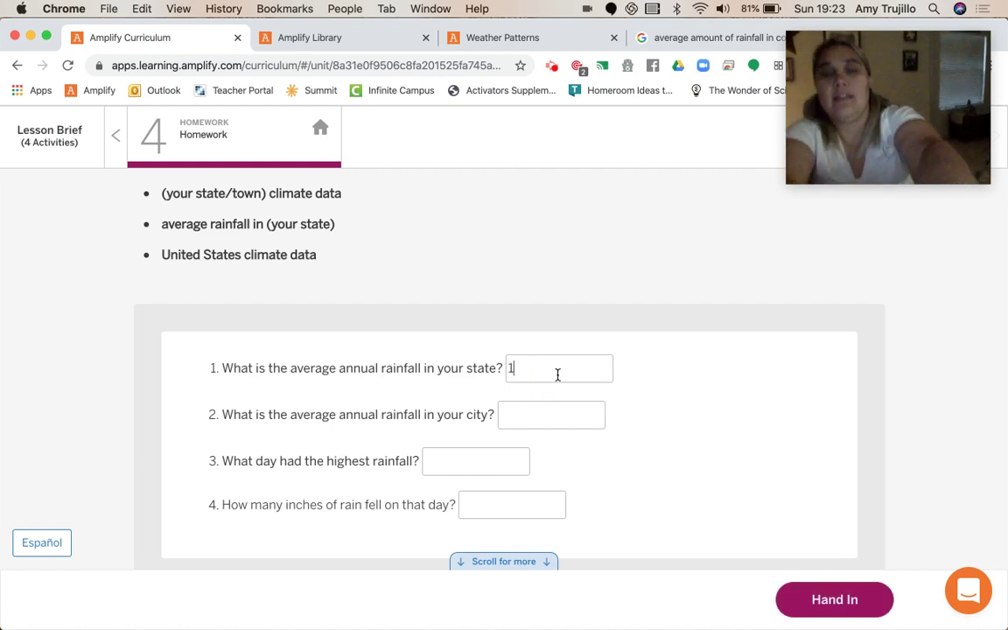
{"action": "type", "text": "5.47"}
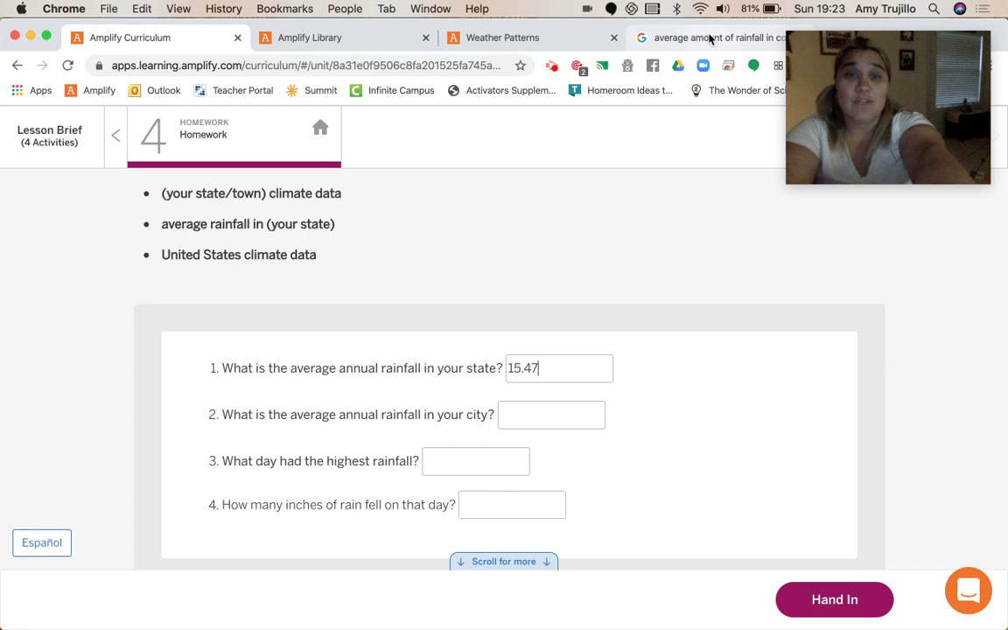
{"action": "left_click", "coordinate": [711, 38]}
Step: Change the query to average rainfall in 'littleton, co' and search again
{"action": "double_click", "coordinate": [315, 139]}
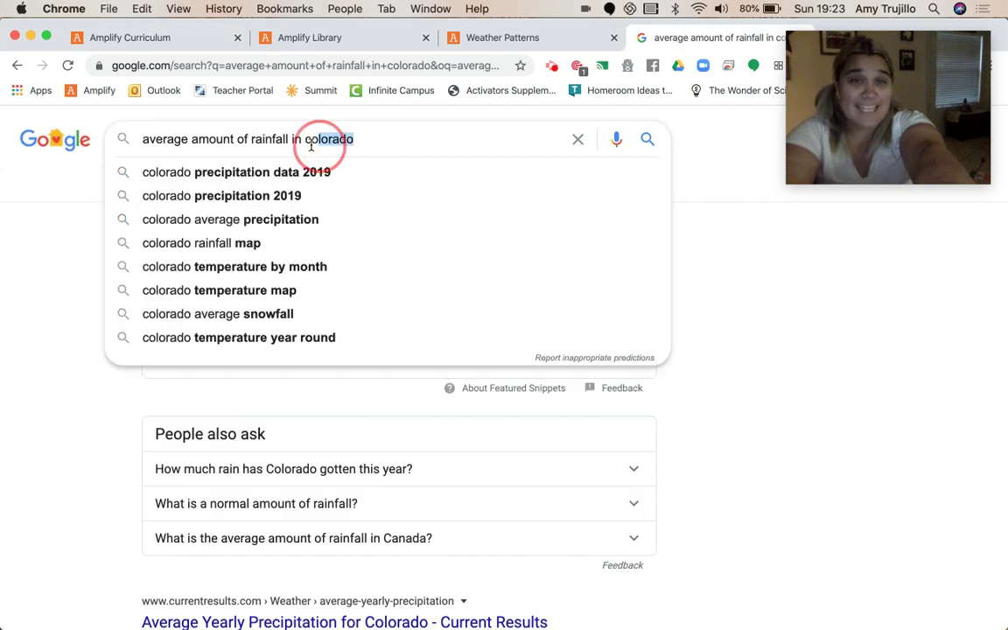
{"action": "type", "text": "li"}
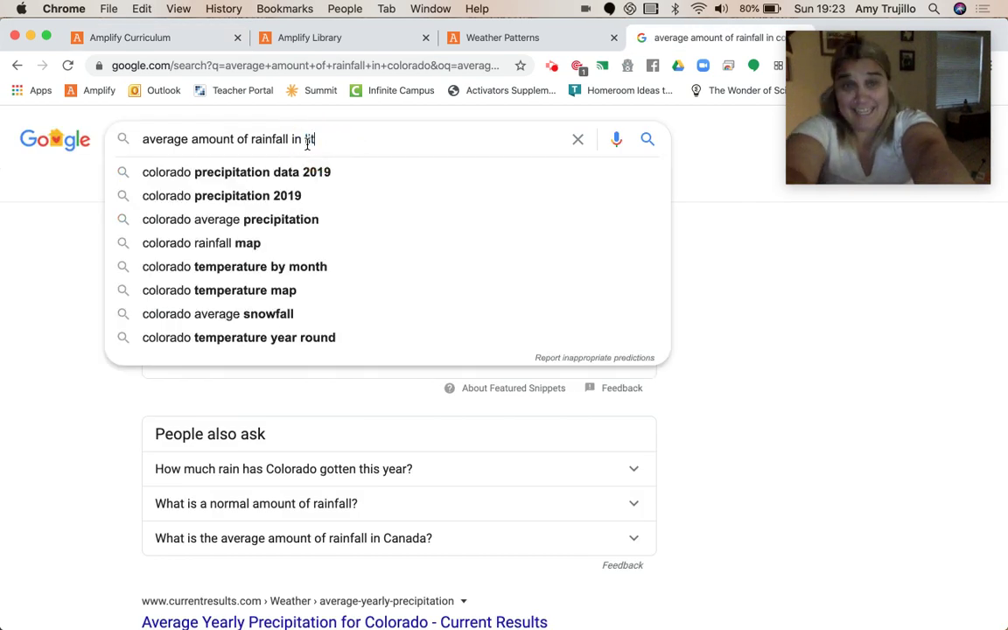
{"action": "type", "text": "ttleton, co"}
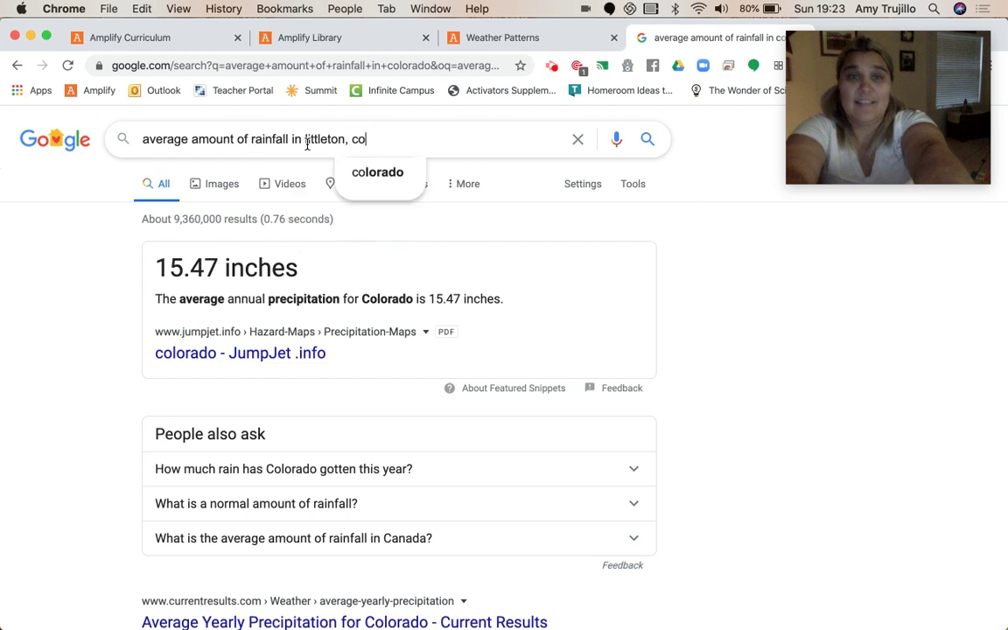
{"action": "key", "text": "Return"}
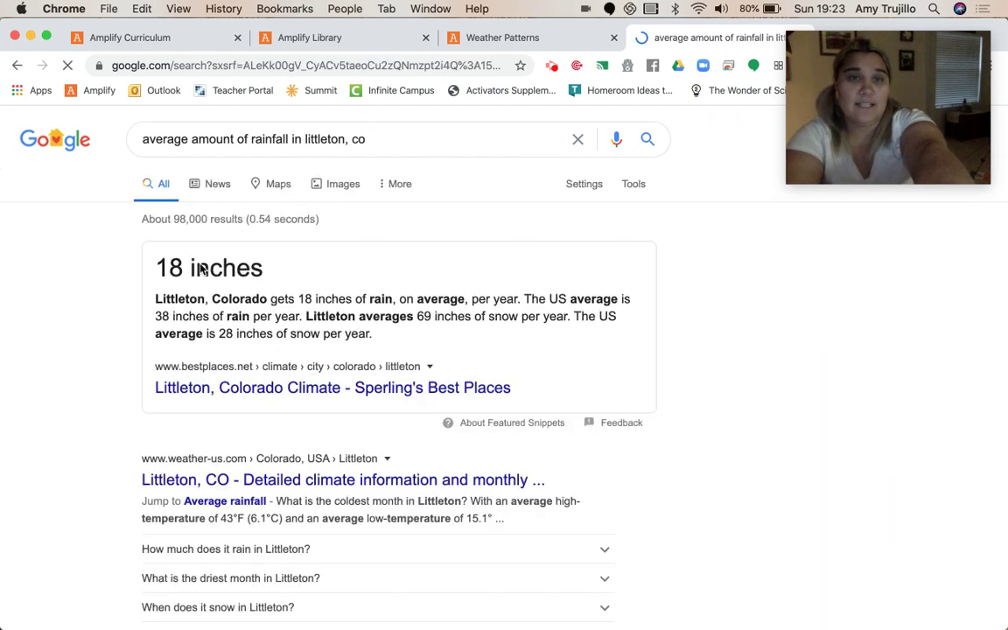
Step: Enter 18 as Littleton's average annual rainfall in question 2
{"action": "left_click", "coordinate": [166, 37]}
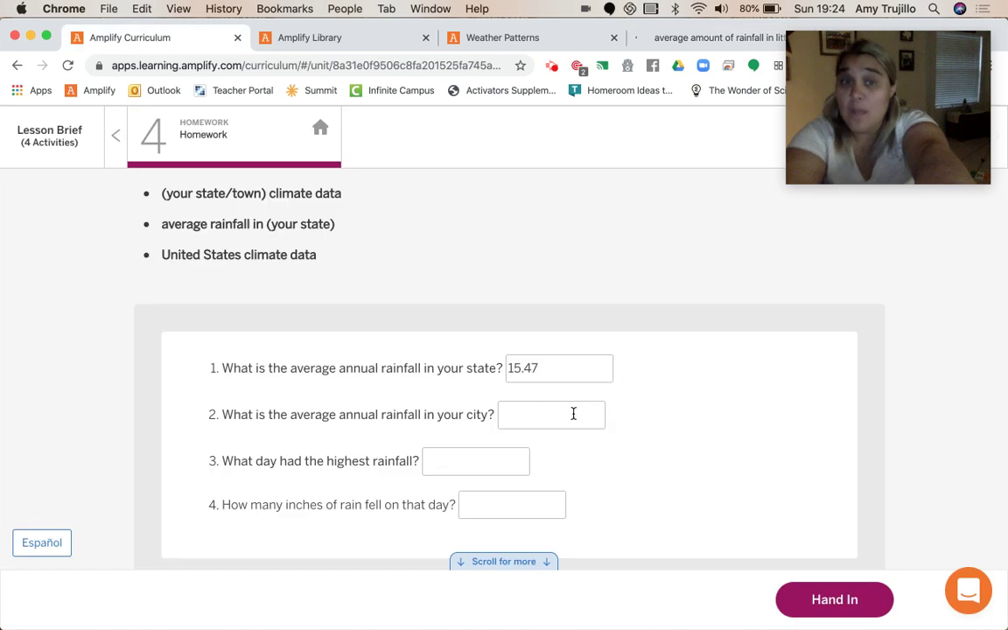
{"action": "left_click", "coordinate": [565, 423]}
{"action": "type", "text": "18"}
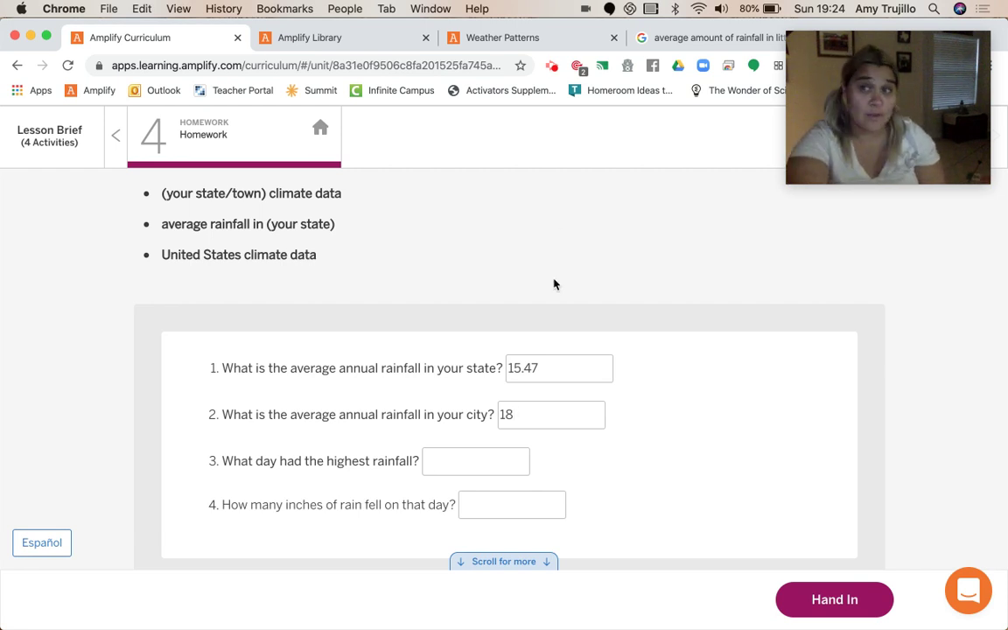
{"action": "left_click", "coordinate": [674, 36]}
Step: Replace the query with a search for the record one-day rainfall in Littleton, CO
{"action": "triple_click", "coordinate": [384, 138]}
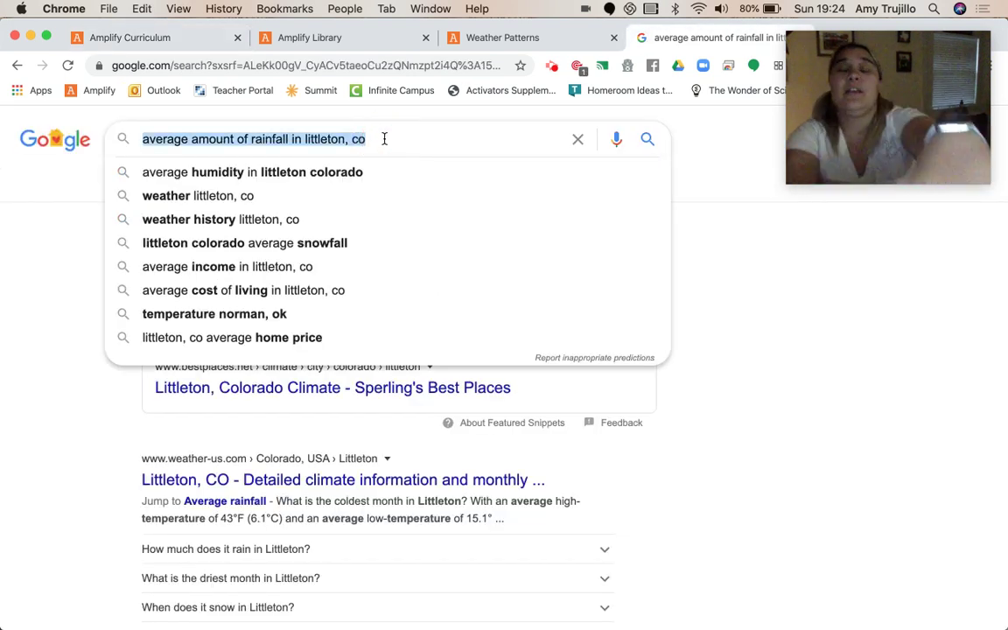
{"action": "type", "text": "record a"}
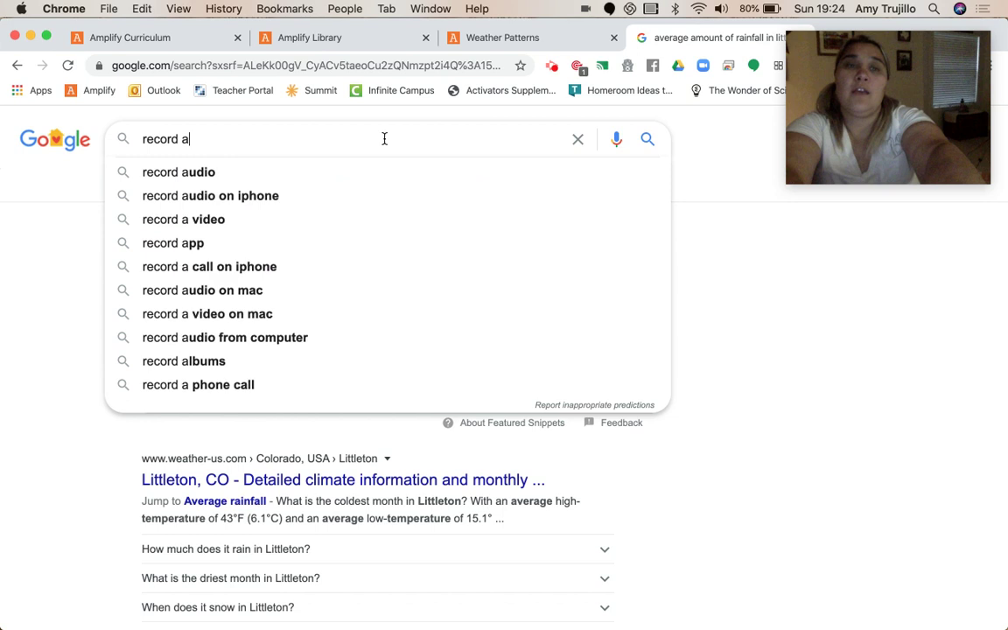
{"action": "type", "text": "mount of"}
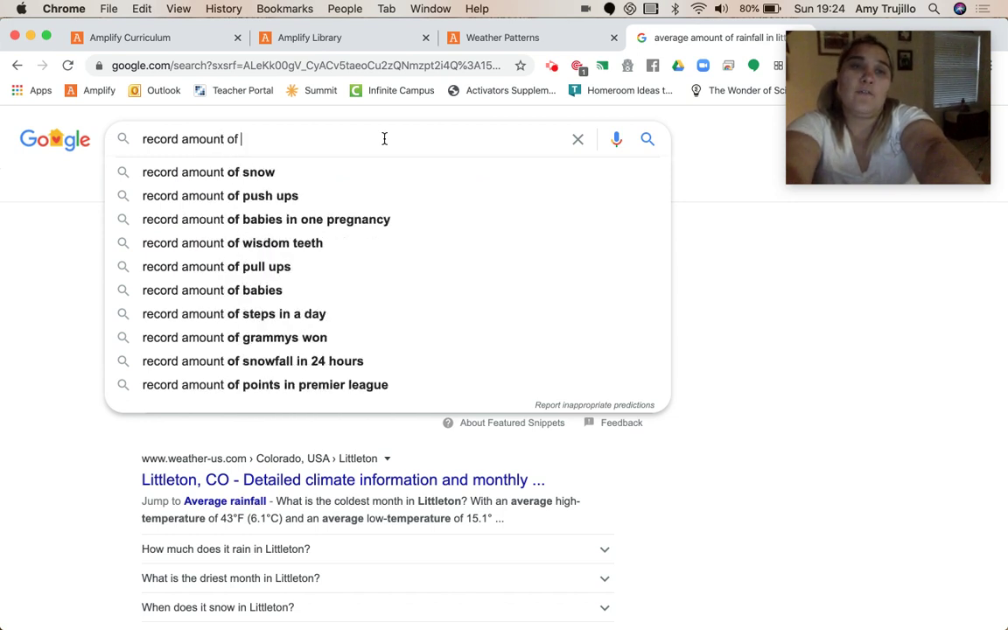
{"action": "type", "text": " one"}
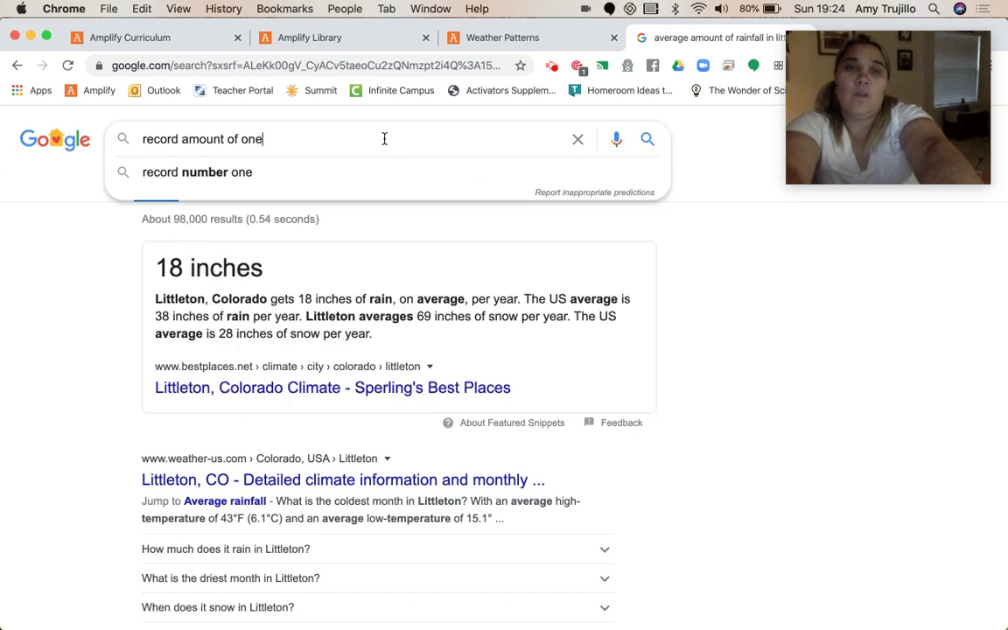
{"action": "key", "text": "BackSpace"}
{"action": "key", "text": "BackSpace"}
{"action": "key", "text": "BackSpace"}
{"action": "type", "text": "rainfa"}
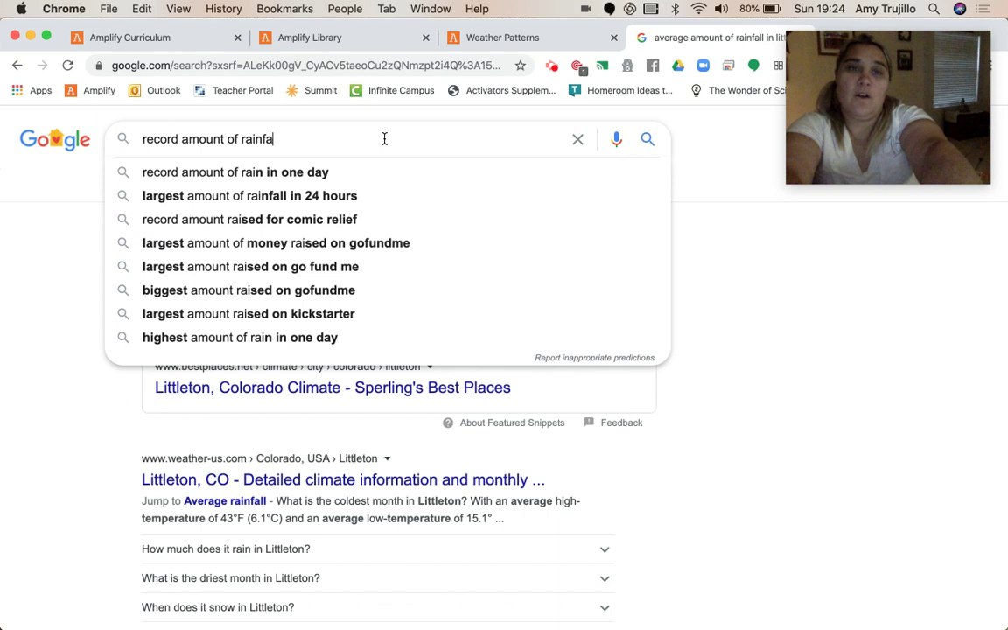
{"action": "type", "text": "l in one day in "}
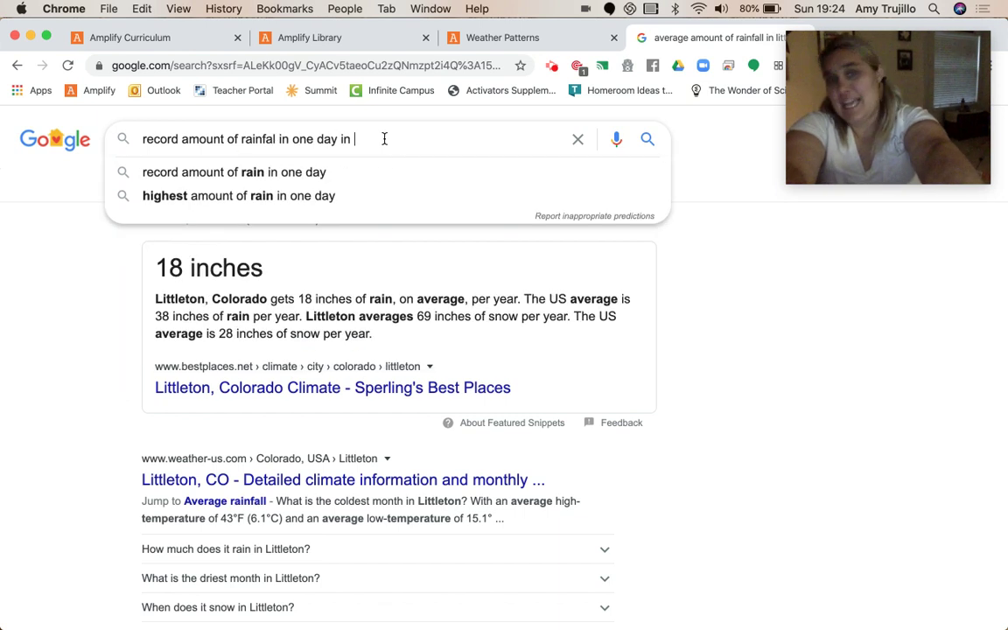
{"action": "type", "text": "littleton, co"}
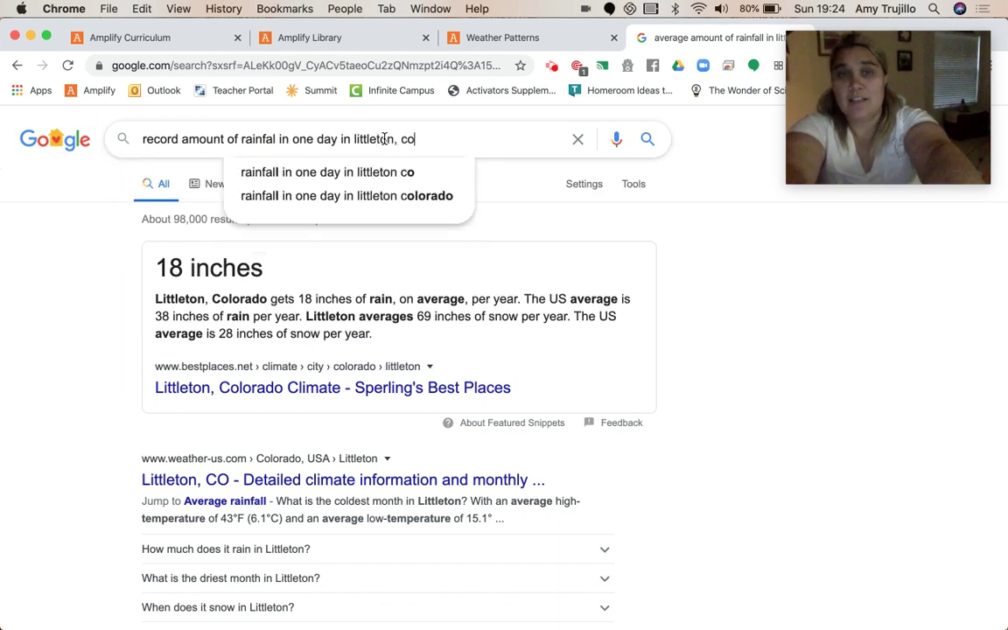
{"action": "key", "text": "Return"}
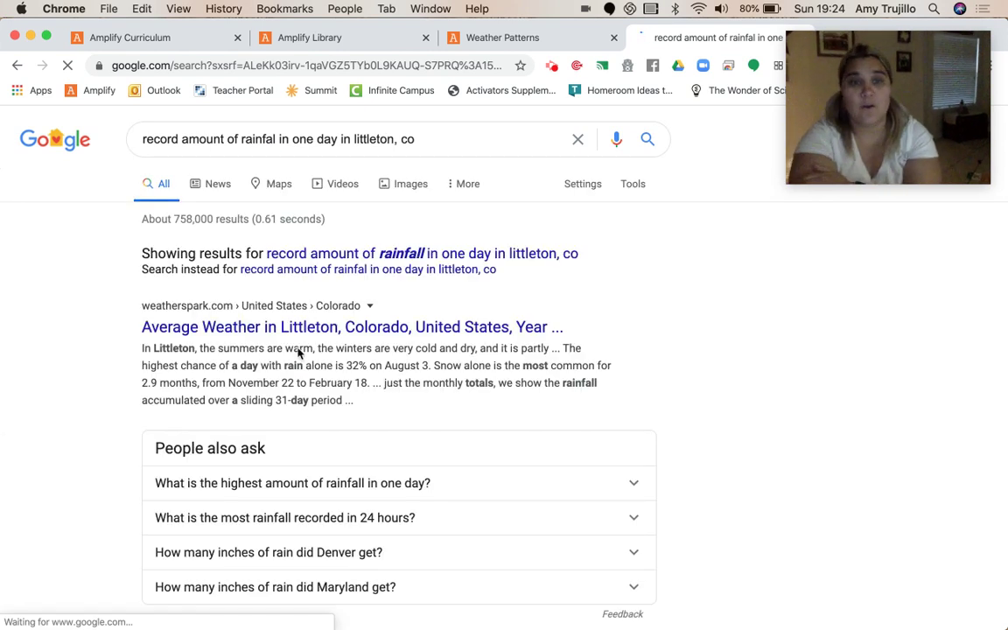
Step: Browse the results and open the Weather Spark Littleton weather page
{"action": "scroll", "coordinate": [390, 409], "scroll_direction": "down", "scroll_amount": 2}
{"action": "scroll", "coordinate": [391, 409], "scroll_direction": "down", "scroll_amount": 2}
{"action": "scroll", "coordinate": [391, 408], "scroll_direction": "down", "scroll_amount": 3}
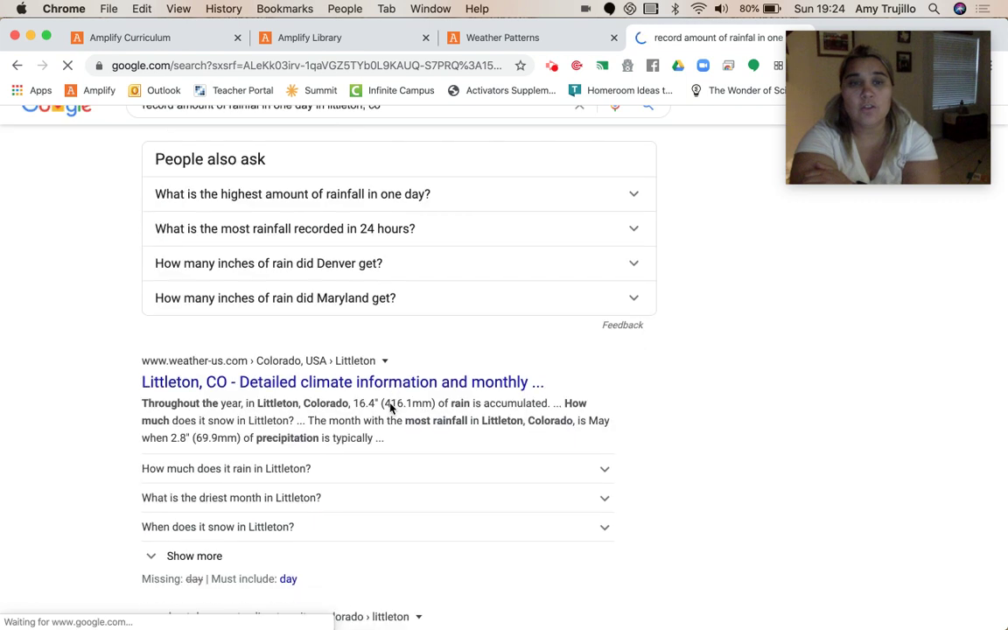
{"action": "scroll", "coordinate": [391, 409], "scroll_direction": "up", "scroll_amount": 1}
{"action": "scroll", "coordinate": [378, 378], "scroll_direction": "up", "scroll_amount": 4}
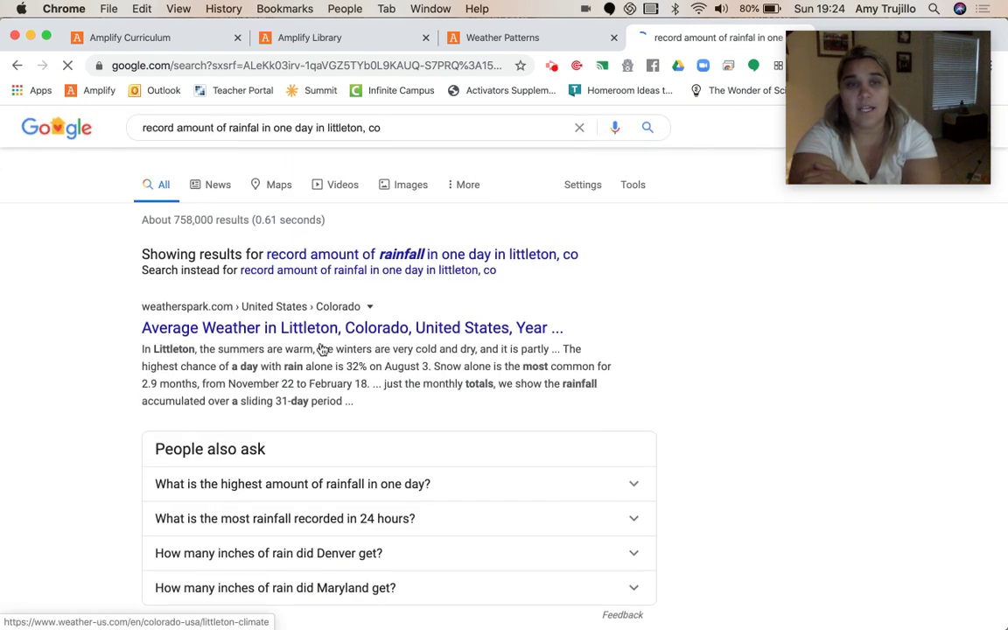
{"action": "left_click", "coordinate": [319, 332]}
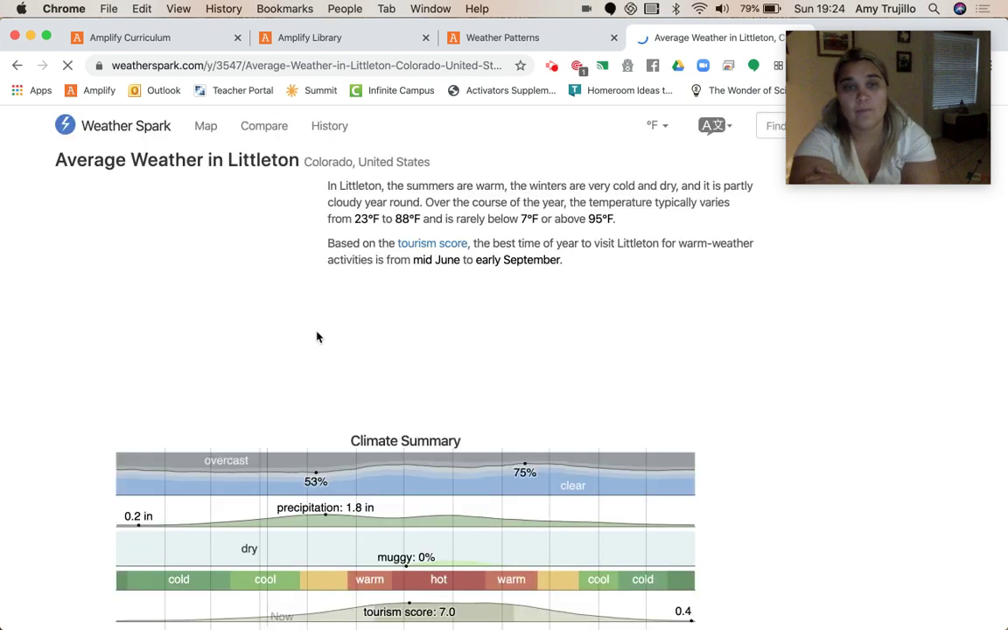
Step: Scroll the Weather Spark page down to the Rainfall section and monthly rainfall chart
{"action": "scroll", "coordinate": [316, 337], "scroll_direction": "down", "scroll_amount": 1}
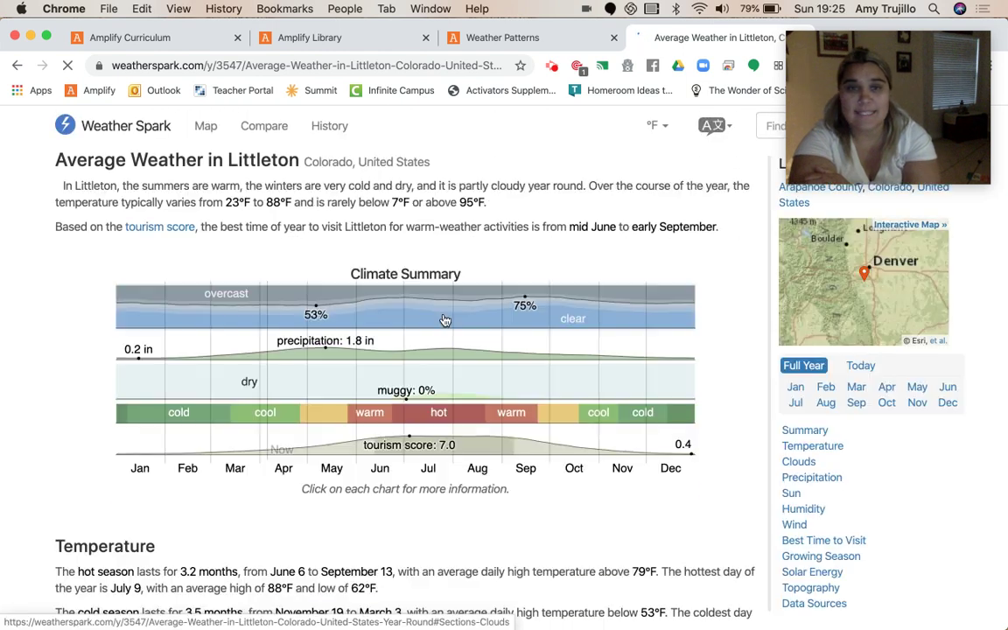
{"action": "scroll", "coordinate": [445, 320], "scroll_direction": "down", "scroll_amount": 2}
{"action": "scroll", "coordinate": [445, 320], "scroll_direction": "down", "scroll_amount": 1}
{"action": "scroll", "coordinate": [444, 321], "scroll_direction": "down", "scroll_amount": 3}
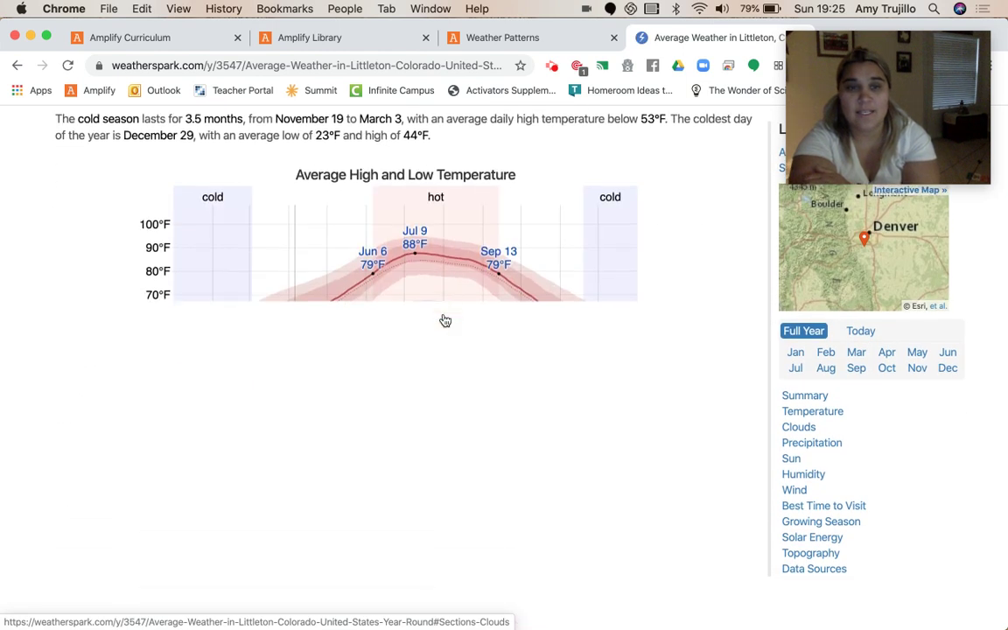
{"action": "scroll", "coordinate": [445, 320], "scroll_direction": "down", "scroll_amount": 1}
{"action": "scroll", "coordinate": [444, 320], "scroll_direction": "down", "scroll_amount": 2}
{"action": "scroll", "coordinate": [445, 321], "scroll_direction": "down", "scroll_amount": 1}
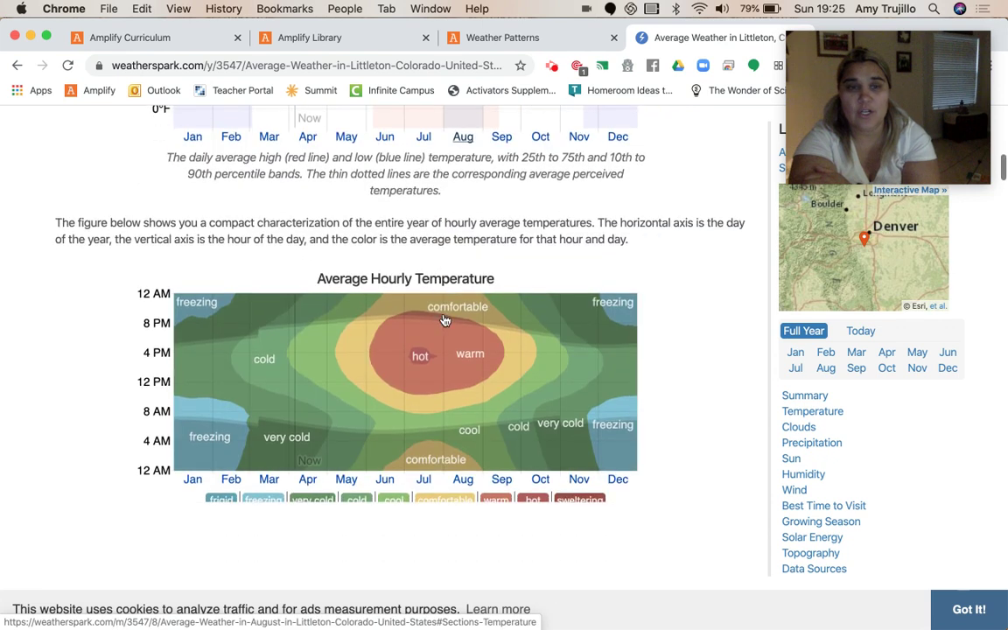
{"action": "scroll", "coordinate": [445, 321], "scroll_direction": "down", "scroll_amount": 2}
{"action": "scroll", "coordinate": [444, 316], "scroll_direction": "down", "scroll_amount": 2}
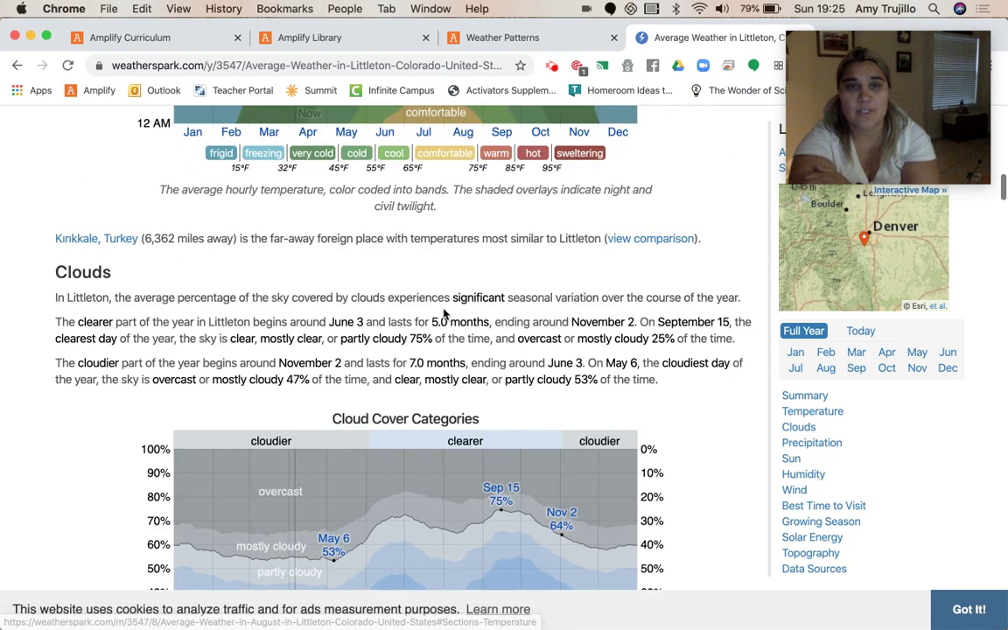
{"action": "scroll", "coordinate": [445, 315], "scroll_direction": "down", "scroll_amount": 2}
{"action": "scroll", "coordinate": [444, 315], "scroll_direction": "down", "scroll_amount": 2}
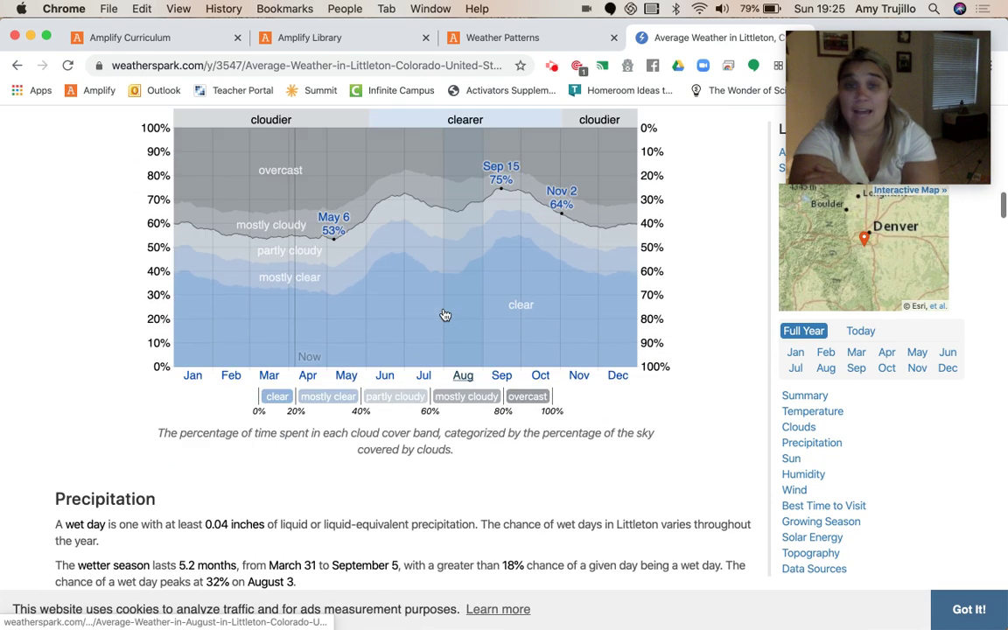
{"action": "scroll", "coordinate": [445, 315], "scroll_direction": "down", "scroll_amount": 1}
{"action": "scroll", "coordinate": [340, 308], "scroll_direction": "down", "scroll_amount": 2}
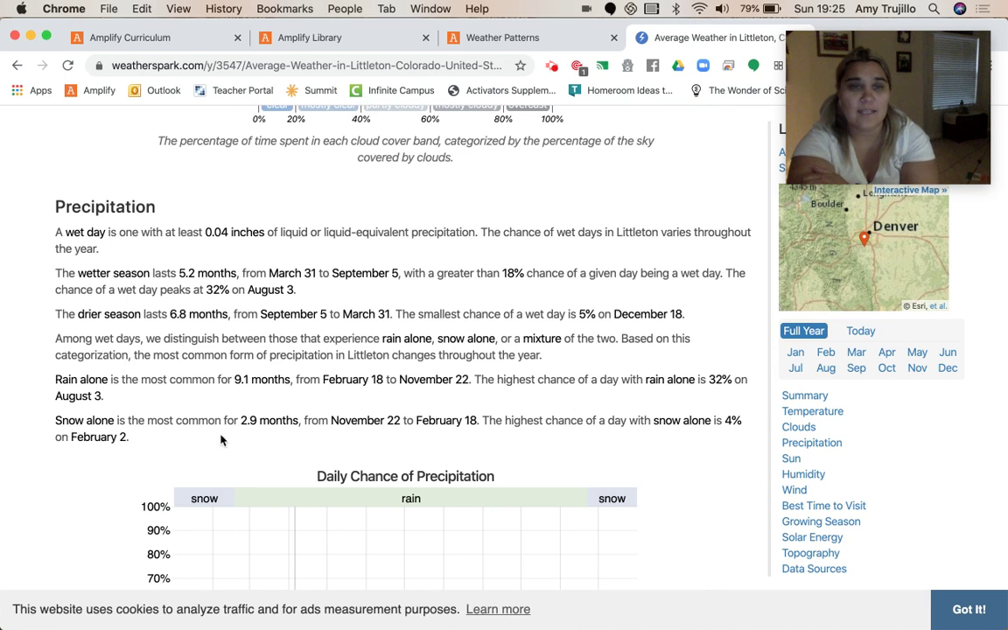
{"action": "scroll", "coordinate": [224, 439], "scroll_direction": "down", "scroll_amount": 2}
{"action": "scroll", "coordinate": [225, 439], "scroll_direction": "down", "scroll_amount": 2}
{"action": "scroll", "coordinate": [225, 439], "scroll_direction": "down", "scroll_amount": 1}
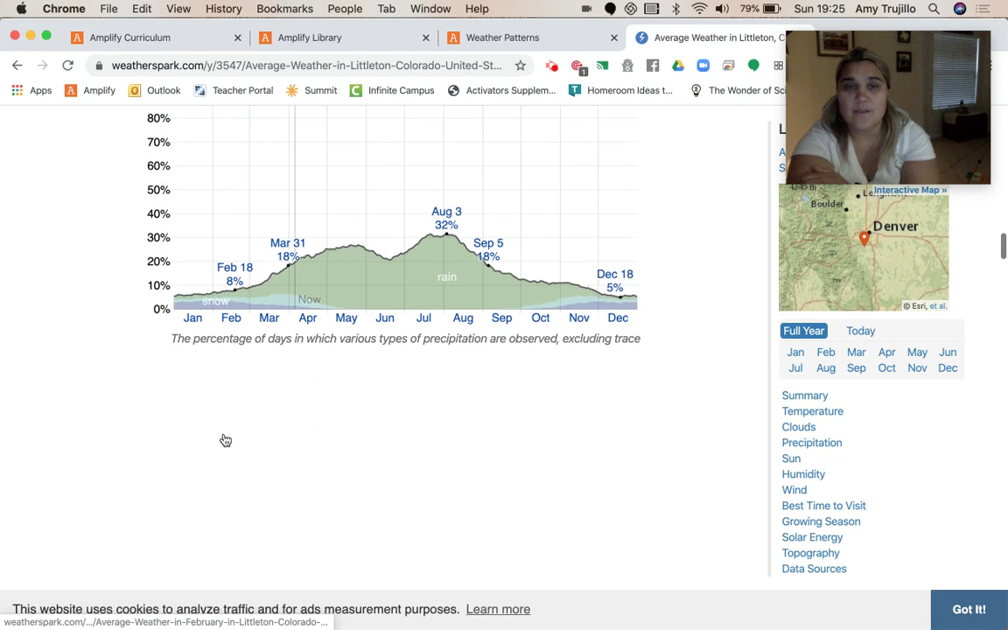
{"action": "scroll", "coordinate": [226, 440], "scroll_direction": "down", "scroll_amount": 1}
{"action": "scroll", "coordinate": [224, 440], "scroll_direction": "down", "scroll_amount": 1}
{"action": "scroll", "coordinate": [223, 442], "scroll_direction": "down", "scroll_amount": 1}
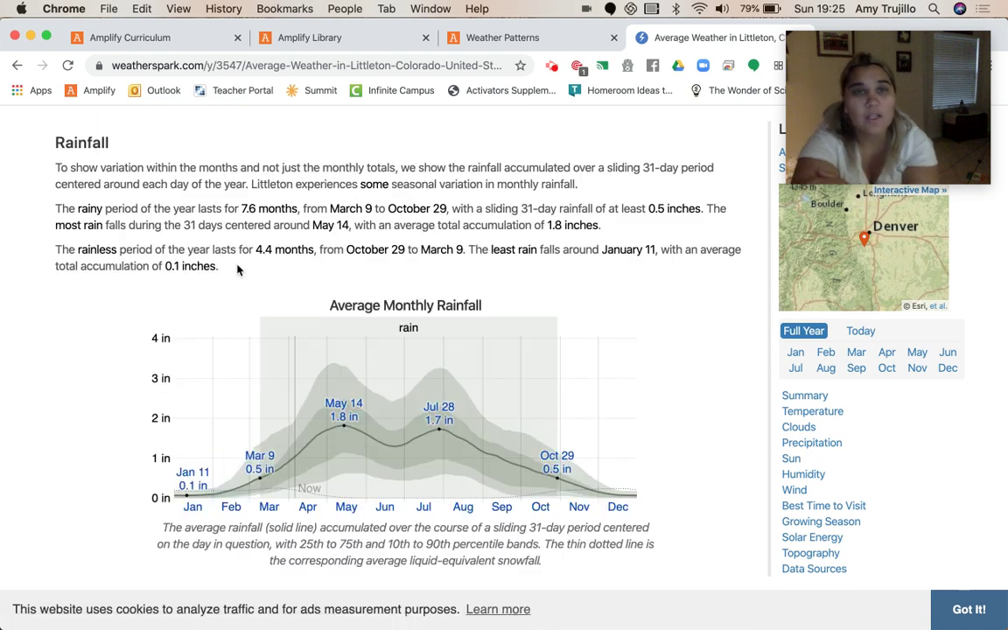
{"action": "scroll", "coordinate": [313, 254], "scroll_direction": "down", "scroll_amount": 1}
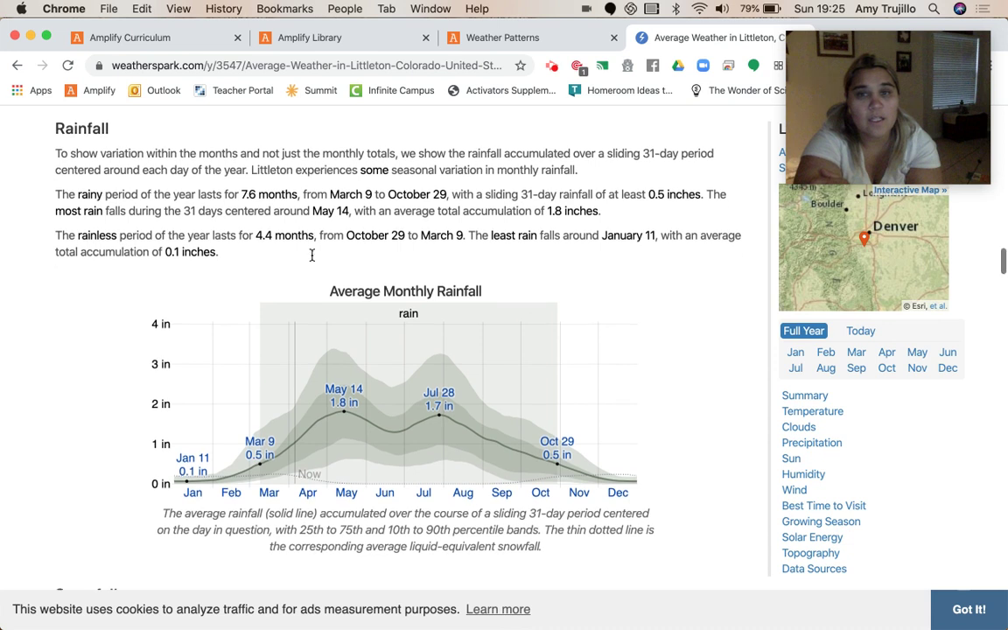
{"action": "scroll", "coordinate": [313, 262], "scroll_direction": "down", "scroll_amount": 1}
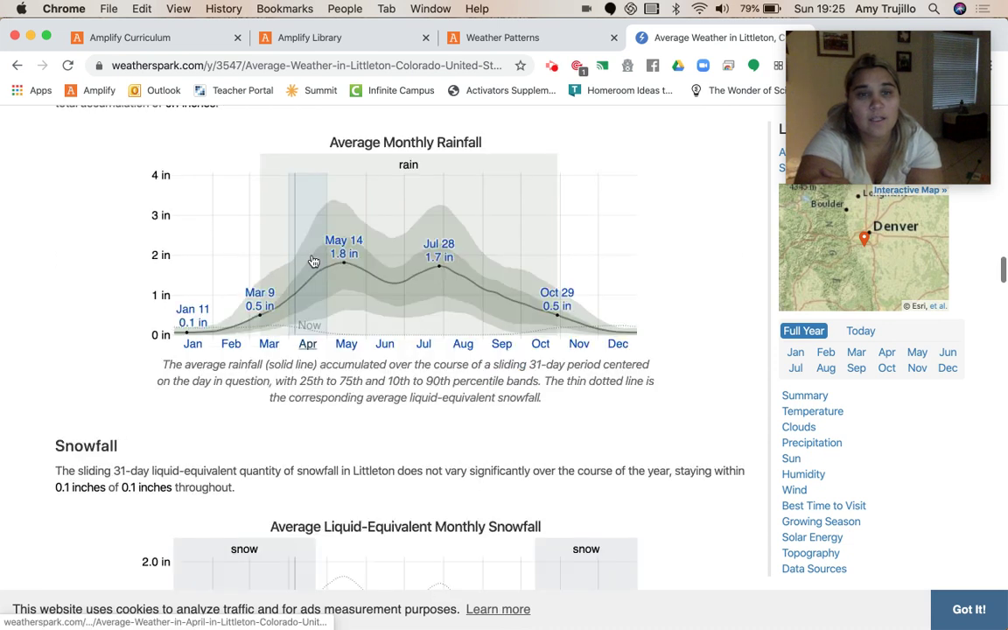
{"action": "scroll", "coordinate": [313, 262], "scroll_direction": "down", "scroll_amount": 1}
{"action": "left_click", "coordinate": [348, 69]}
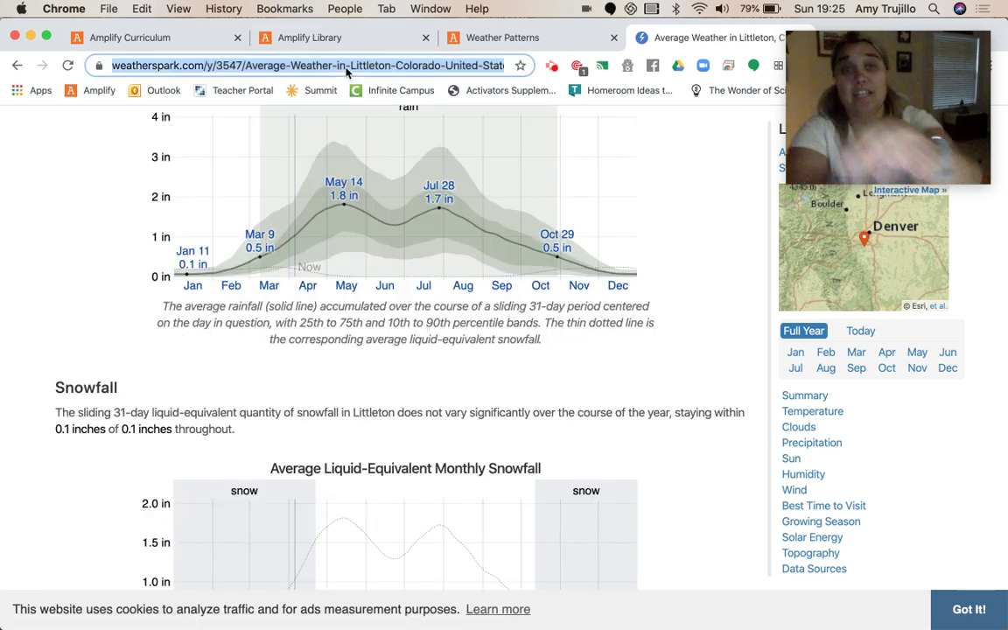
Step: Search 'rainfall record for littleton, co' and open the Littleton climate summary result
{"action": "type", "text": "rain"}
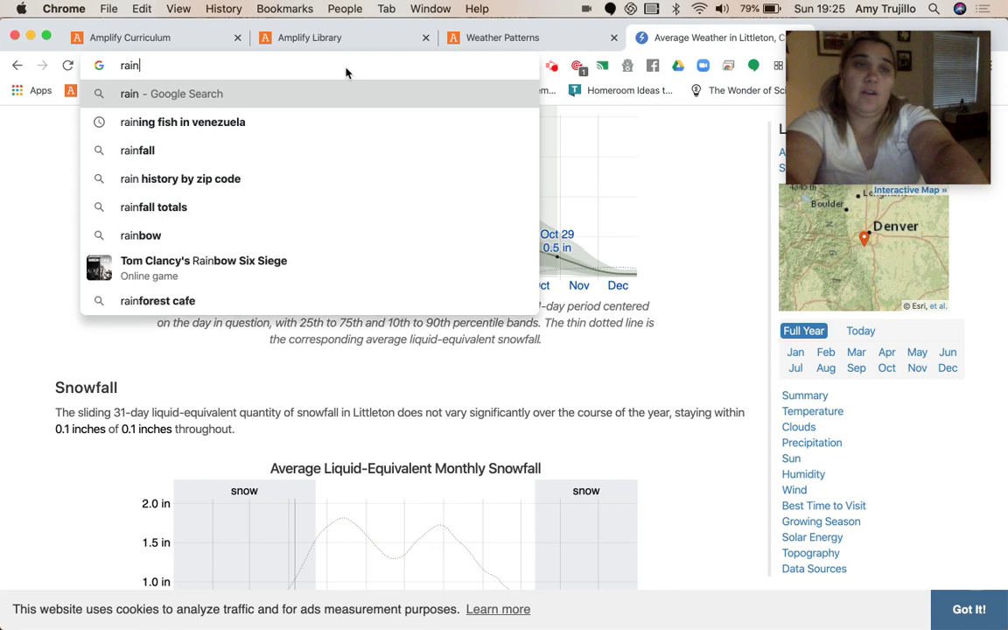
{"action": "type", "text": "fall record for "}
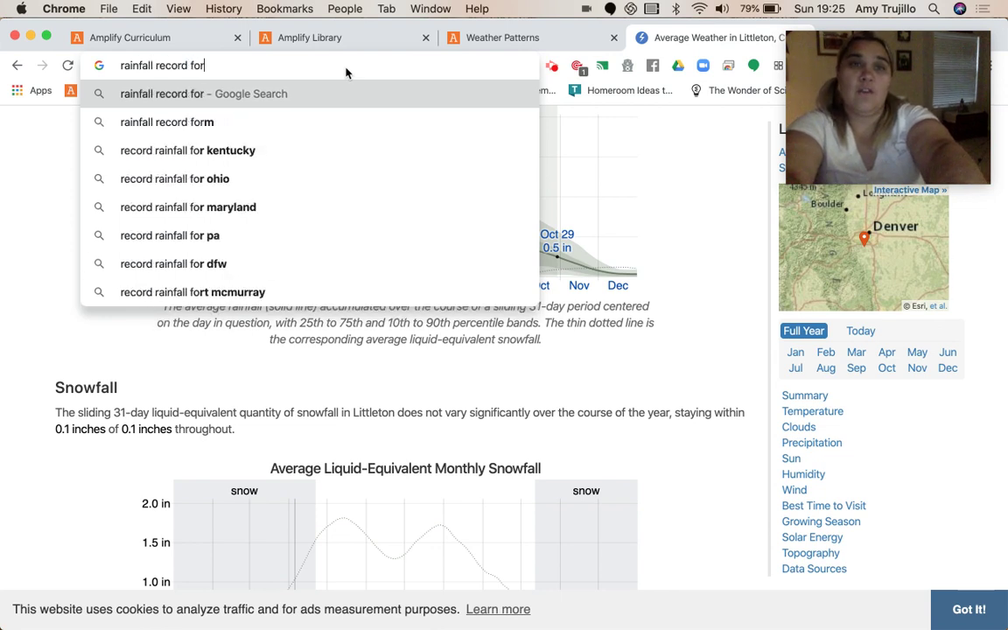
{"action": "type", "text": "littleton,"}
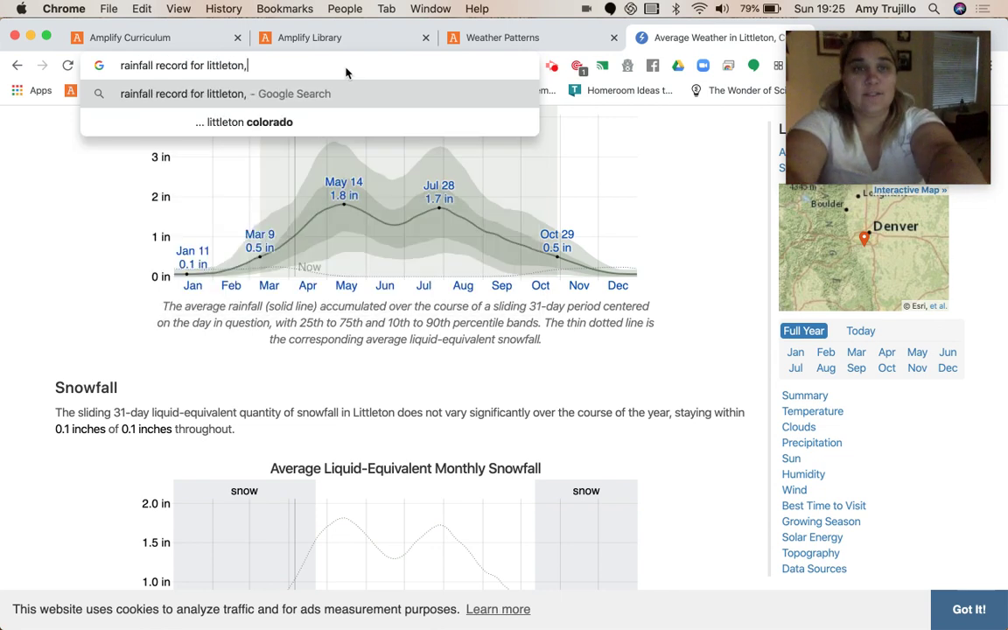
{"action": "type", "text": " co"}
{"action": "key", "text": "Return"}
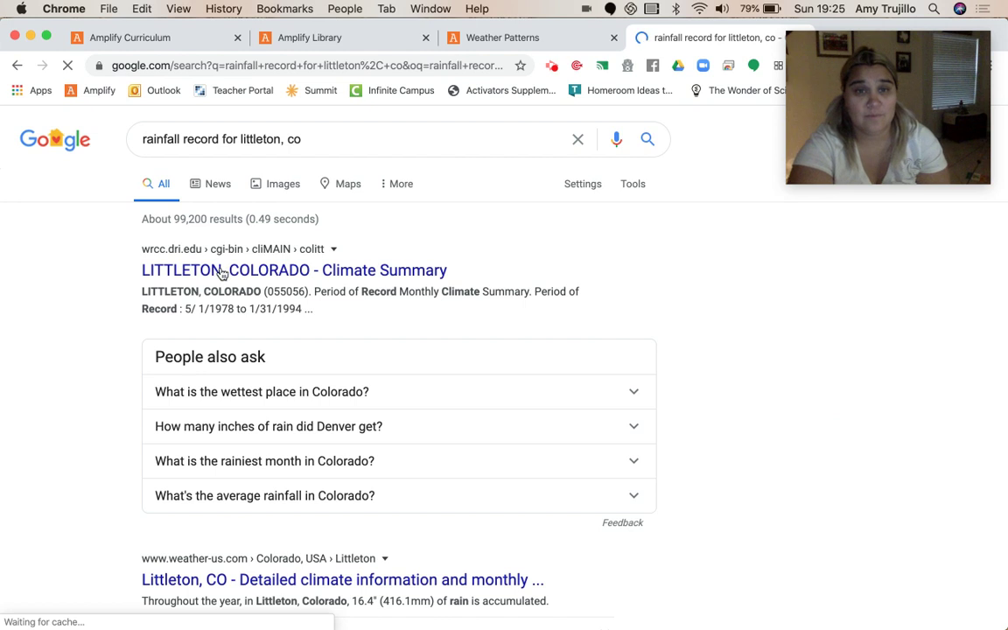
{"action": "left_click", "coordinate": [224, 274]}
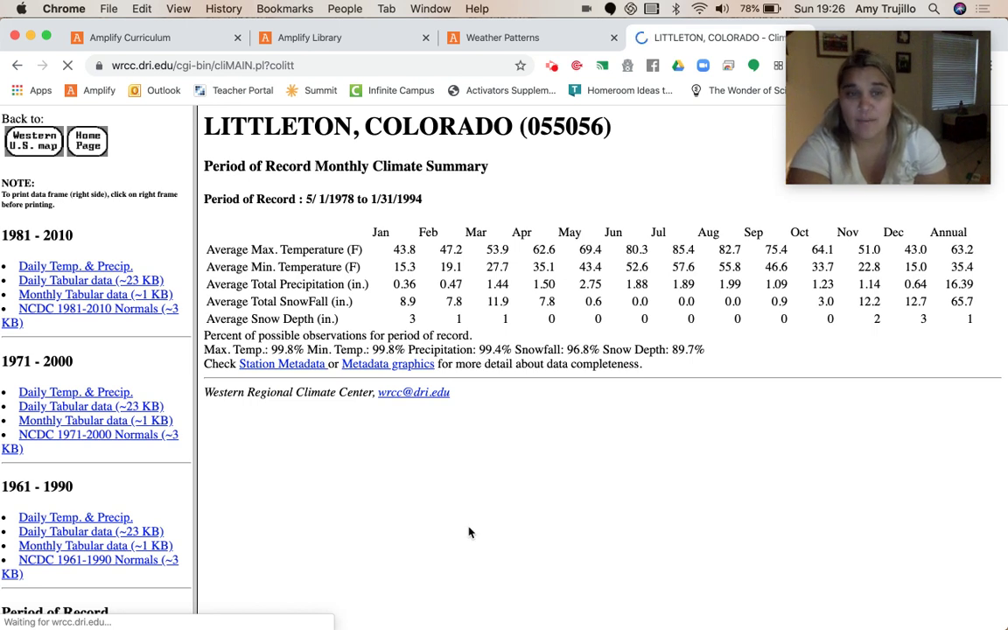
Step: After reviewing the Littleton climate summary, go back to the search results
{"action": "key", "text": "super+bracketleft"}
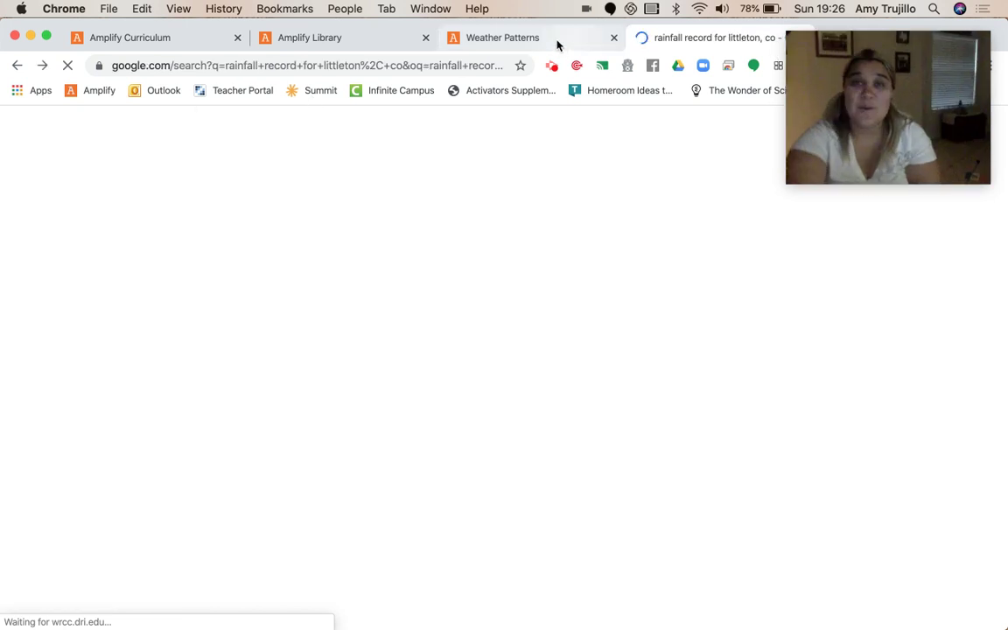
Step: Switch via the Weather Patterns tab back to the homework, showing answers 15.47 and 18
{"action": "left_click", "coordinate": [557, 41]}
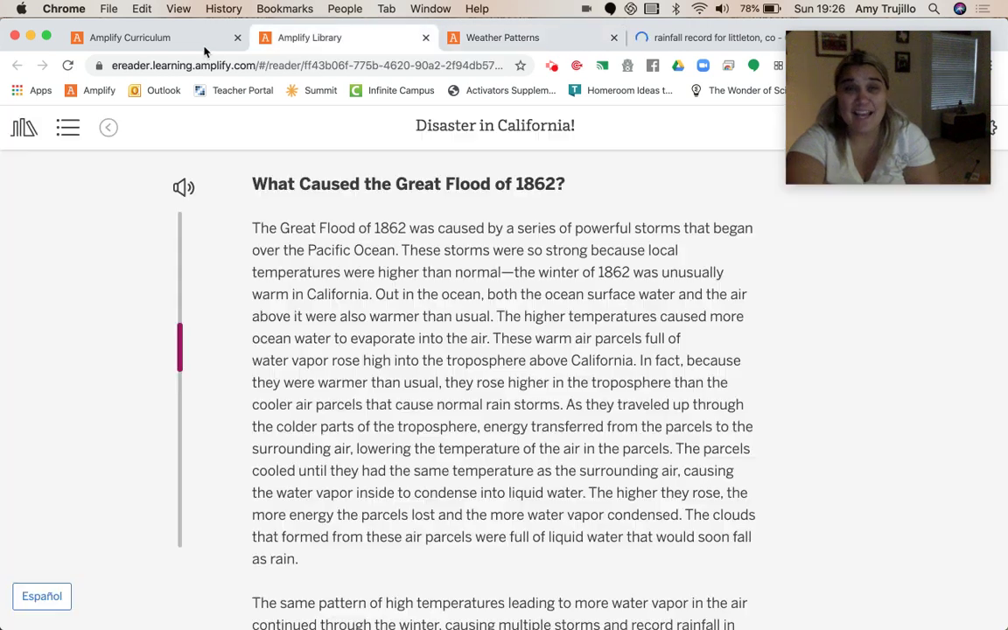
{"action": "left_click", "coordinate": [208, 42]}
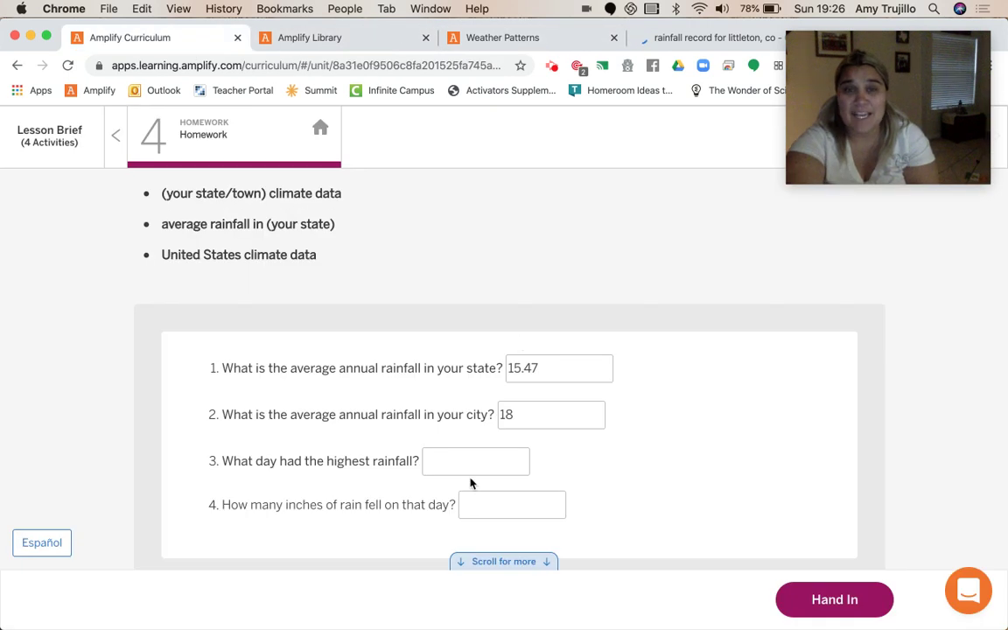